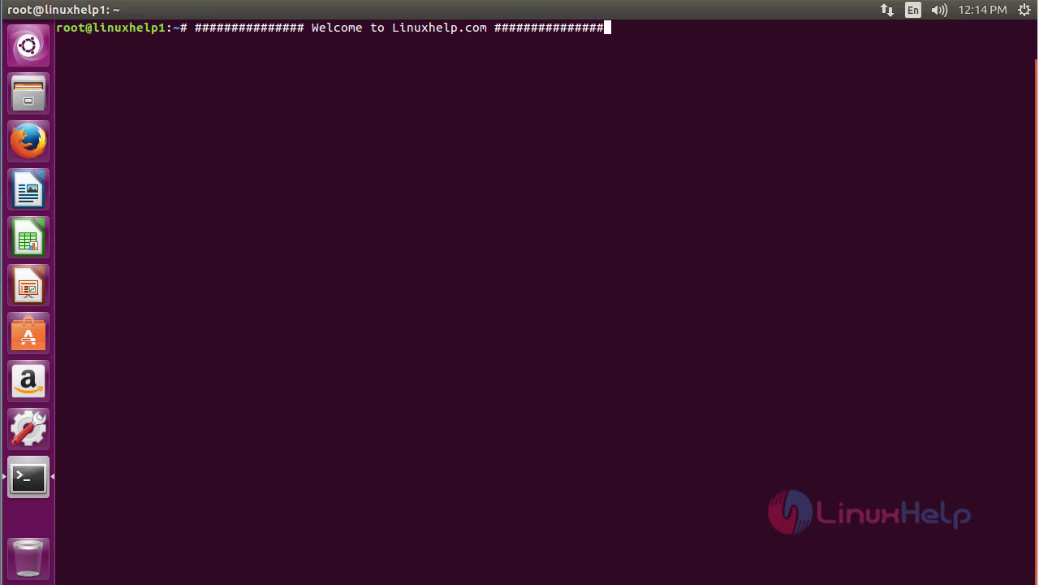
- Clear the Linuxhelp.com welcome banner text from the root prompt with Ctrl+U
key("ctrl+u")
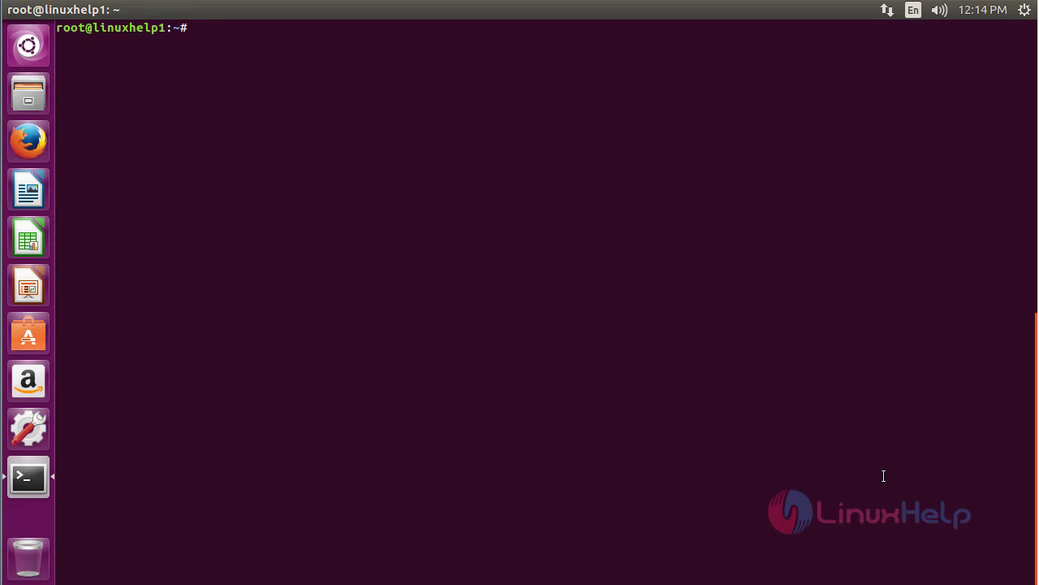
- Add the ppa:djcj/hybrid repository with add-apt-repository, confirm it, then clear the screen
type("add-apt-repository ")
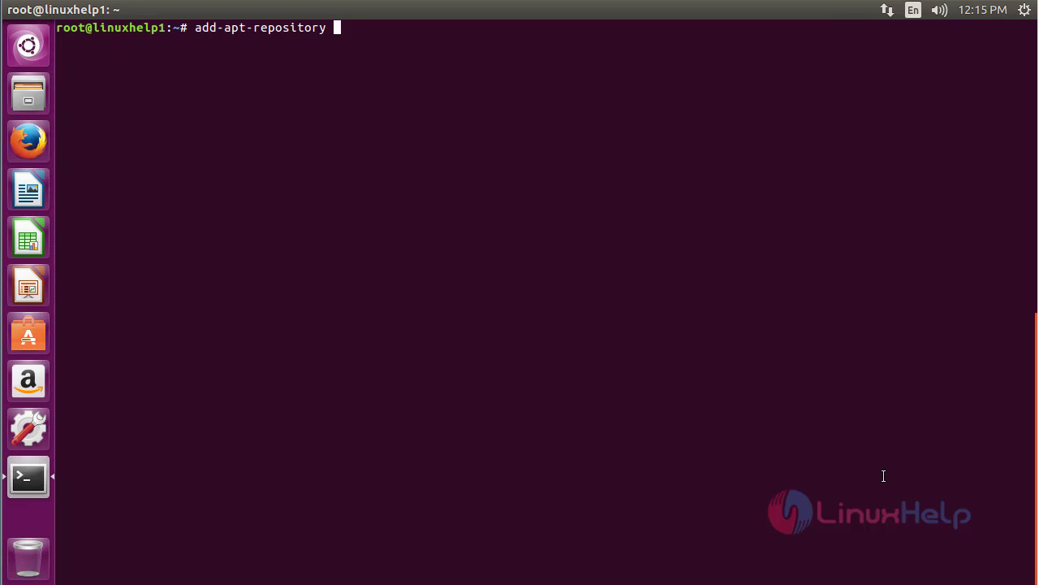
type("ppa:djcj/hy")
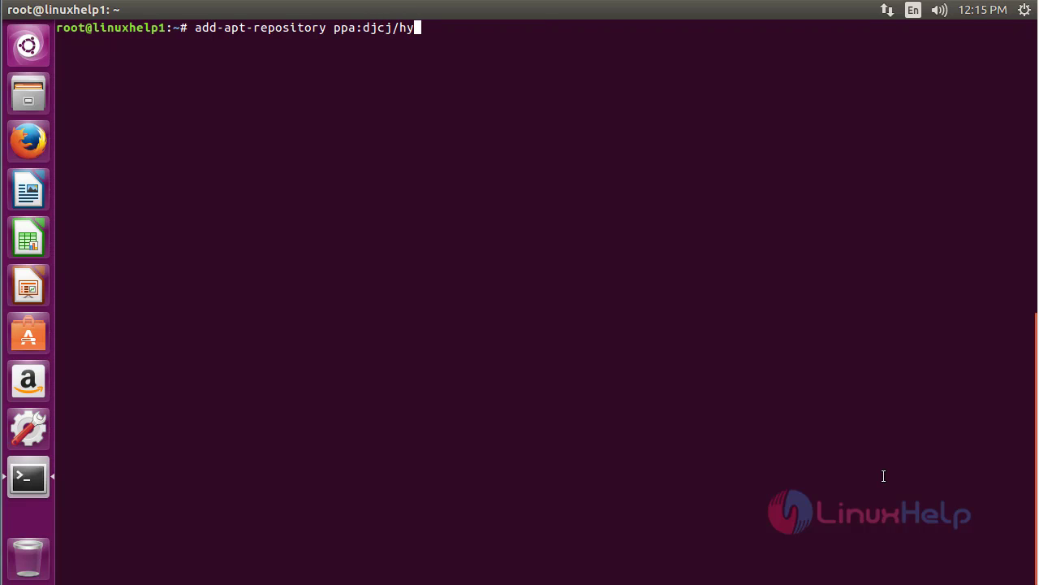
type("brid")
key("Return")
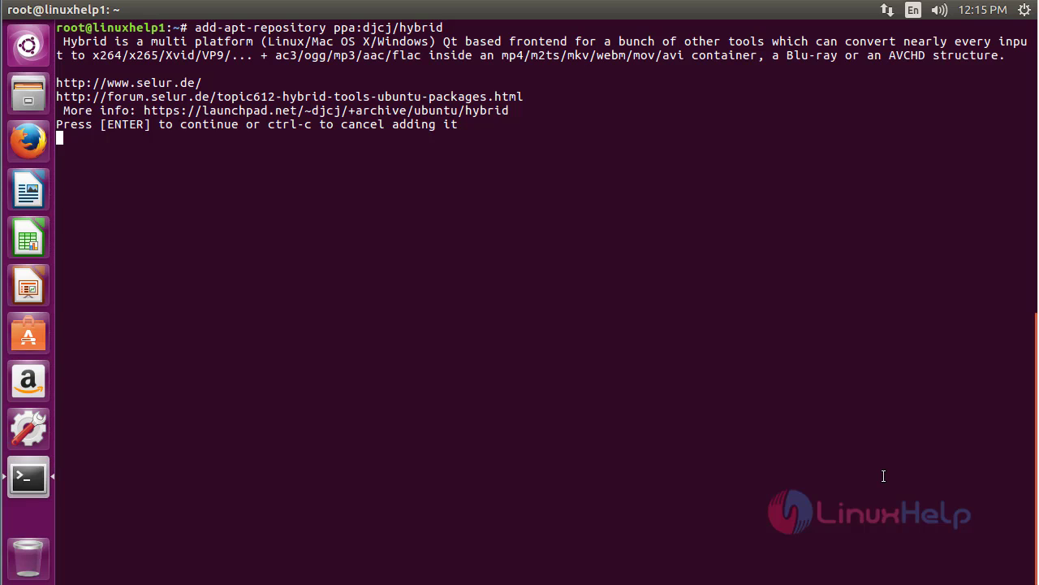
key("Return")
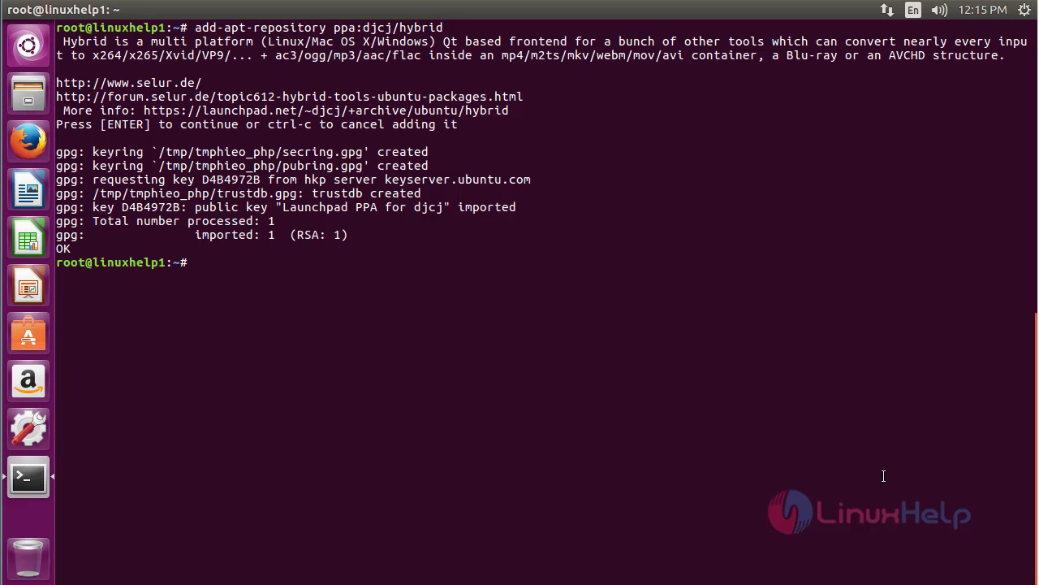
key("Return")
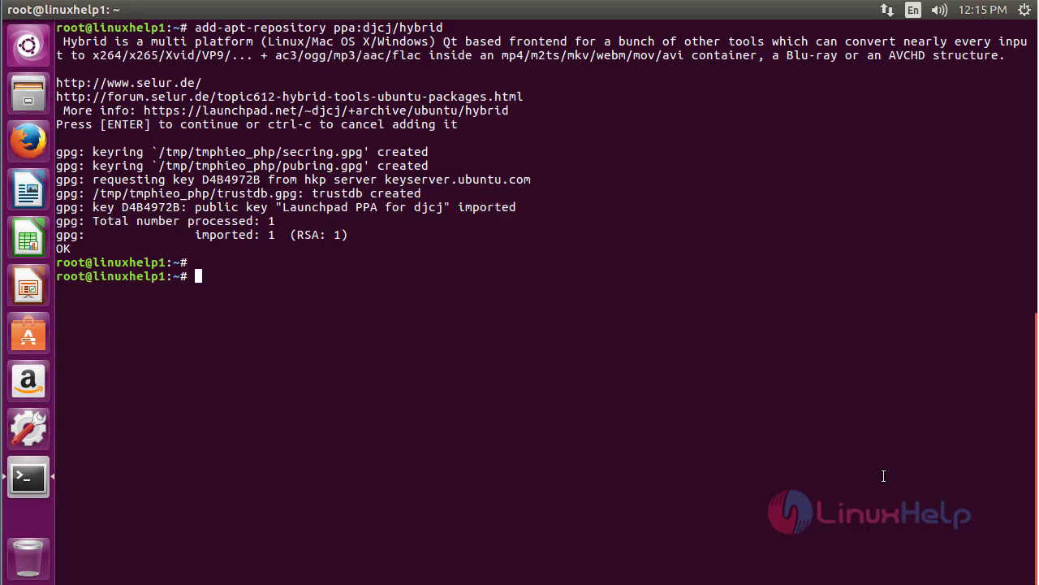
key("ctrl+l")
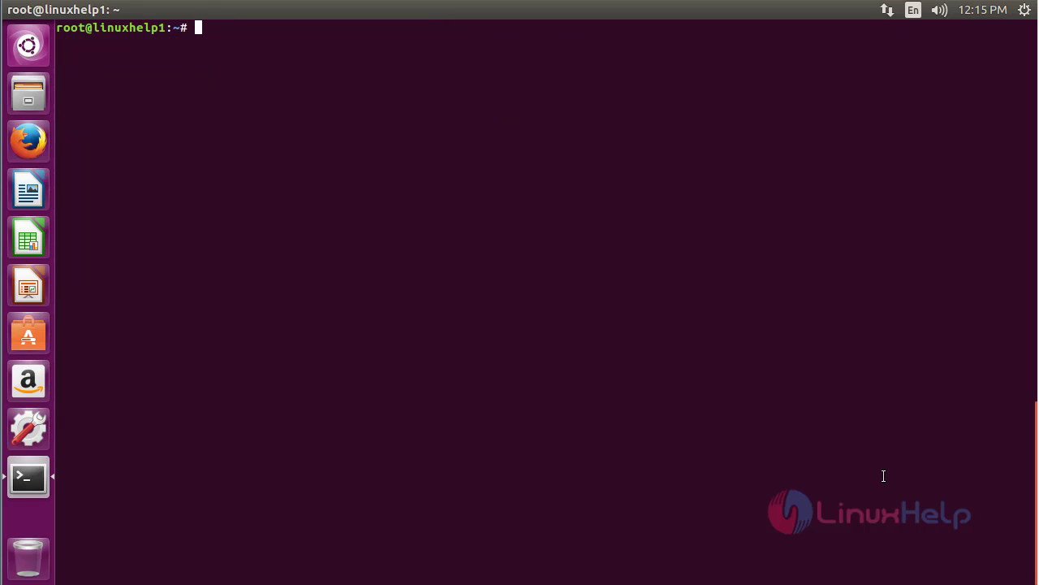
- Run 'apt-get update' to fetch the hybrid PPA package lists, then clear the screen
type("apt-get update")
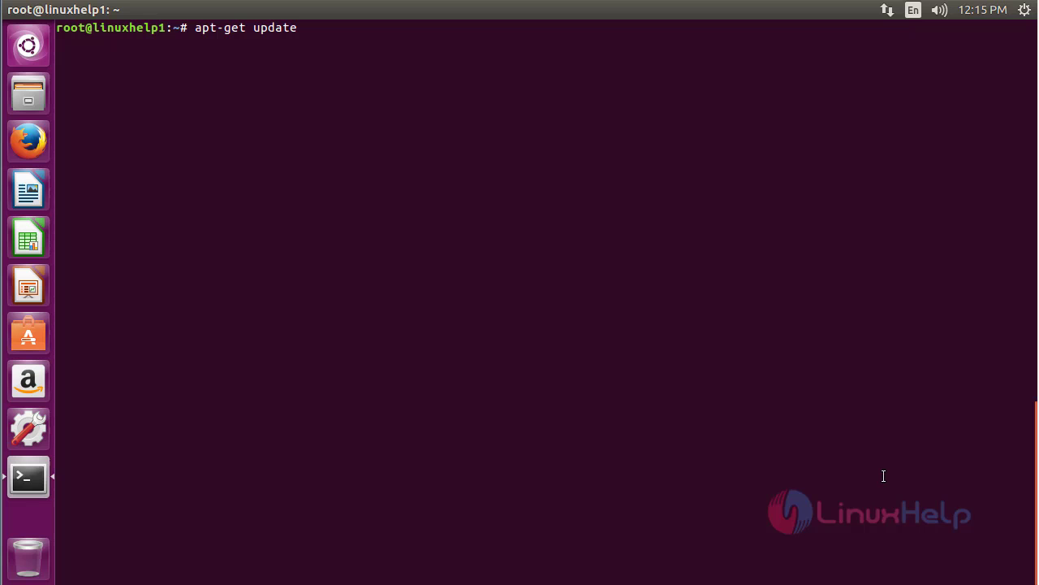
key("Return")
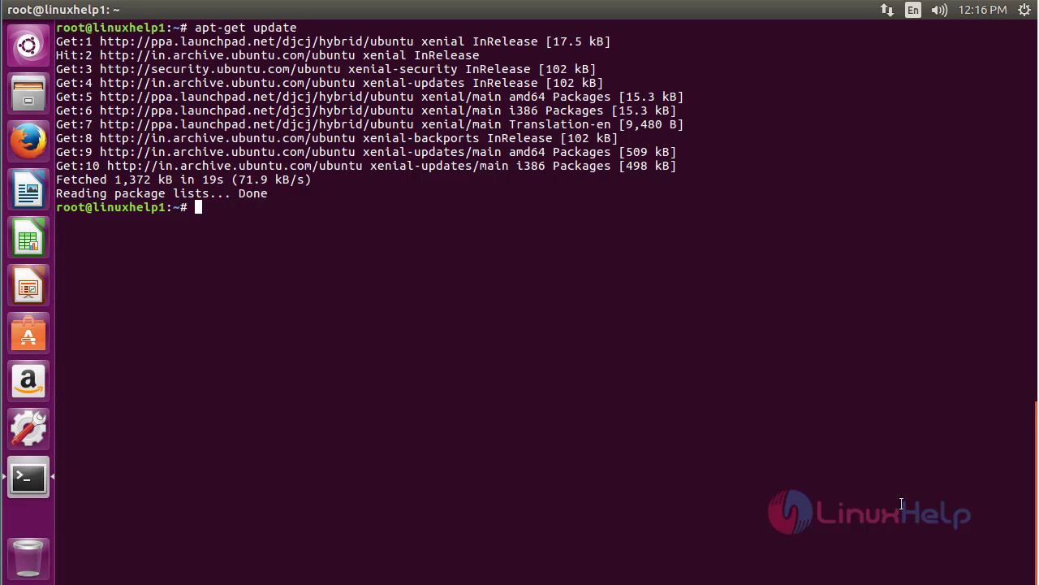
key("Return")
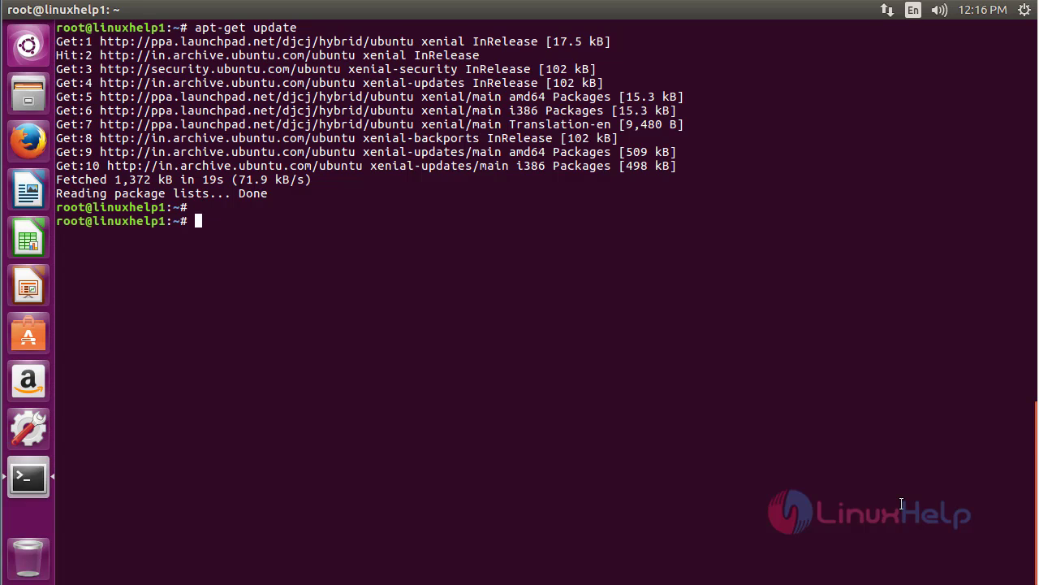
key("ctrl+l")
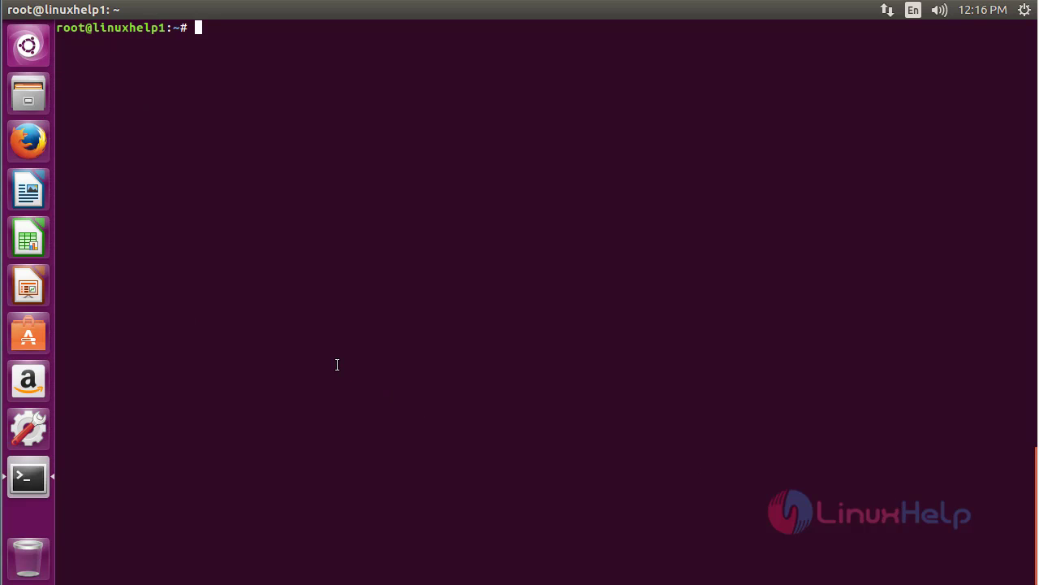
- Run 'apt-get install vapoursynth-editor -y' to install the editor and its dependencies
type("apt-get install va")
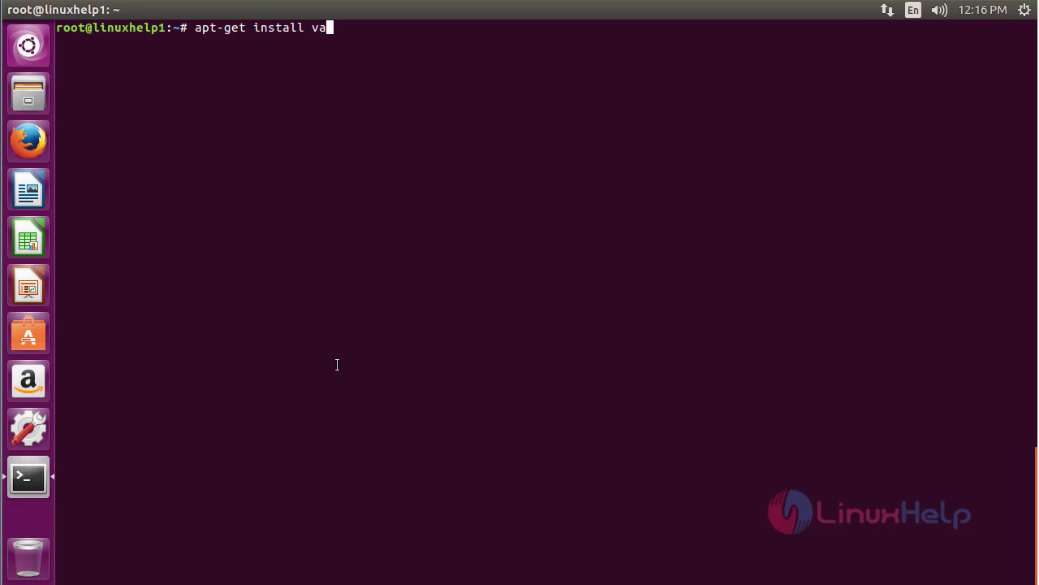
type("poursynth")
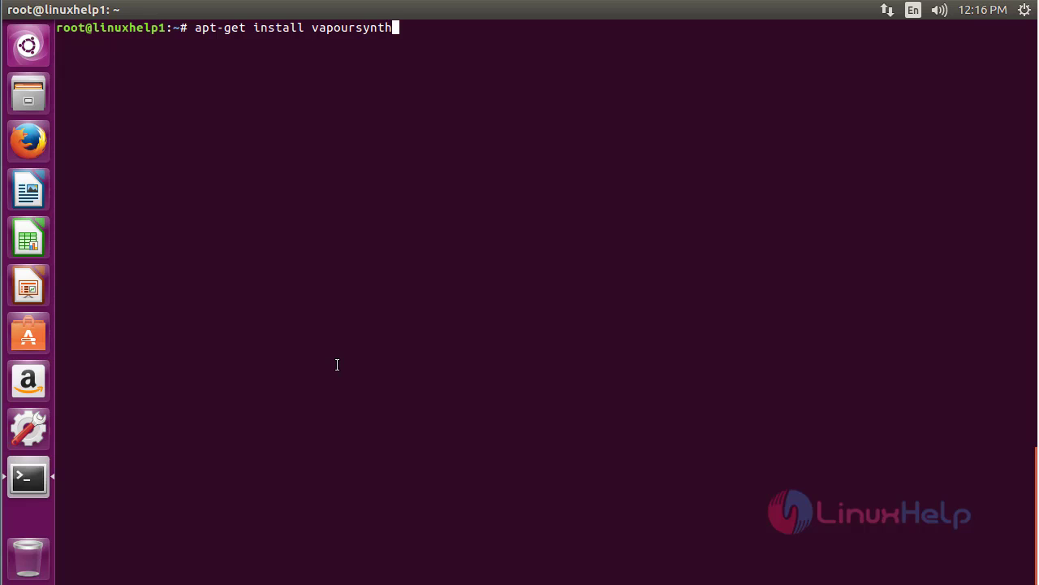
type("-editor -y")
key("Return")
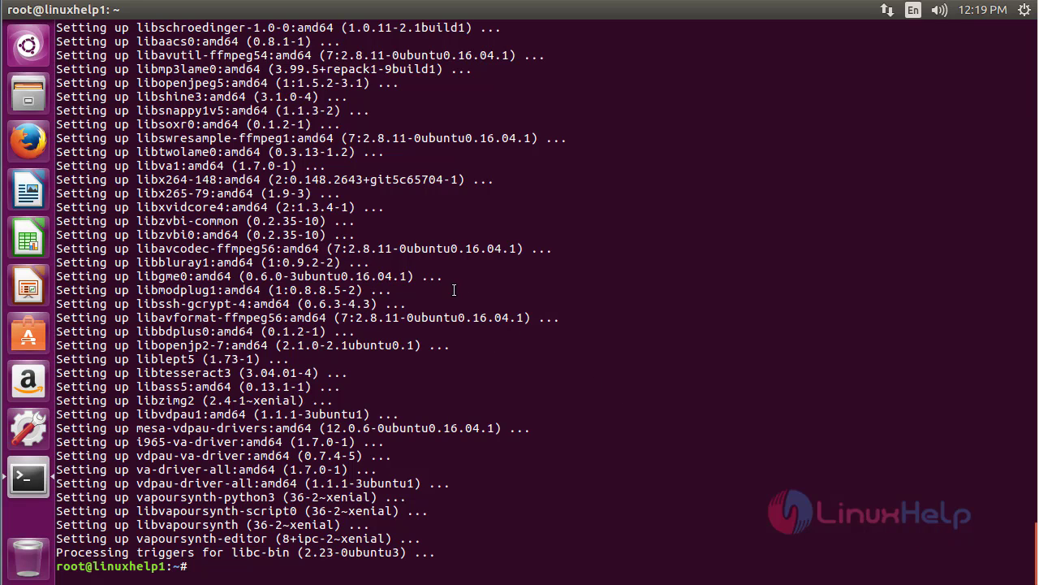
- Search 'VS' in the Dash and launch VSEdit
left_click(27, 46)
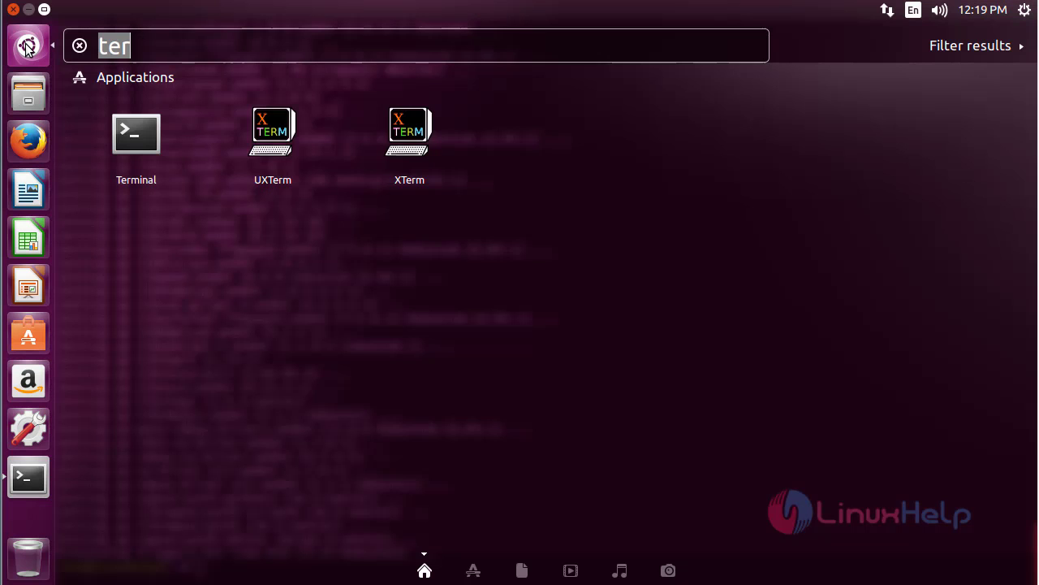
type("VS")
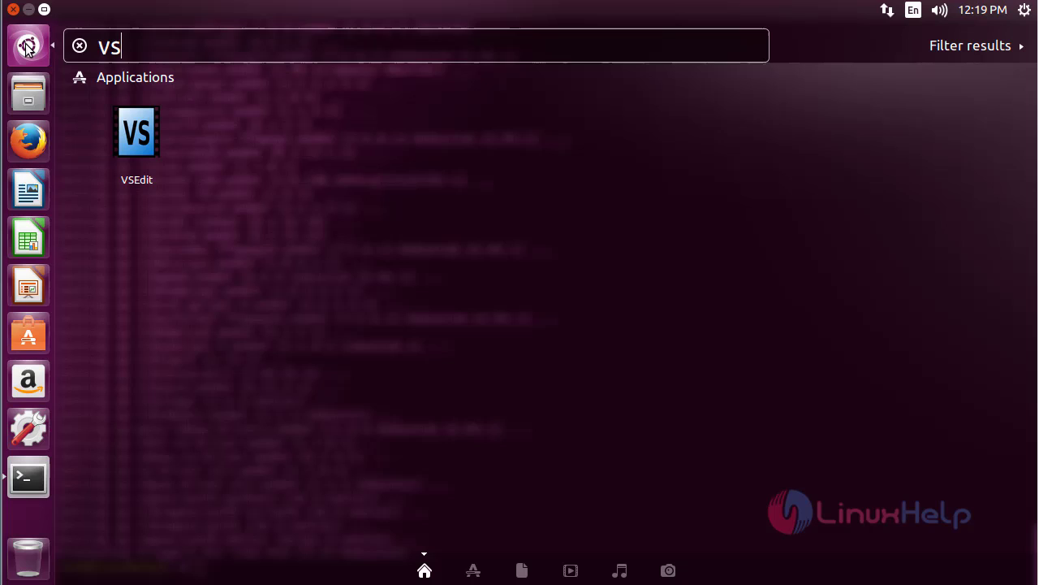
left_click(136, 134)
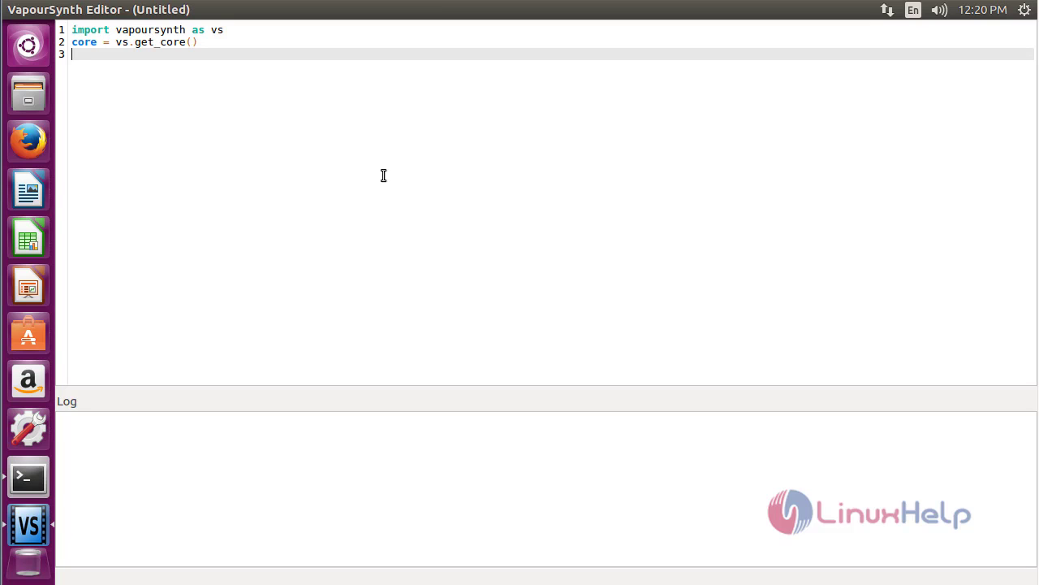
- View VapourSynth Editor's Help > About showing version r8, then dismiss it
mouse_move(217, 13)
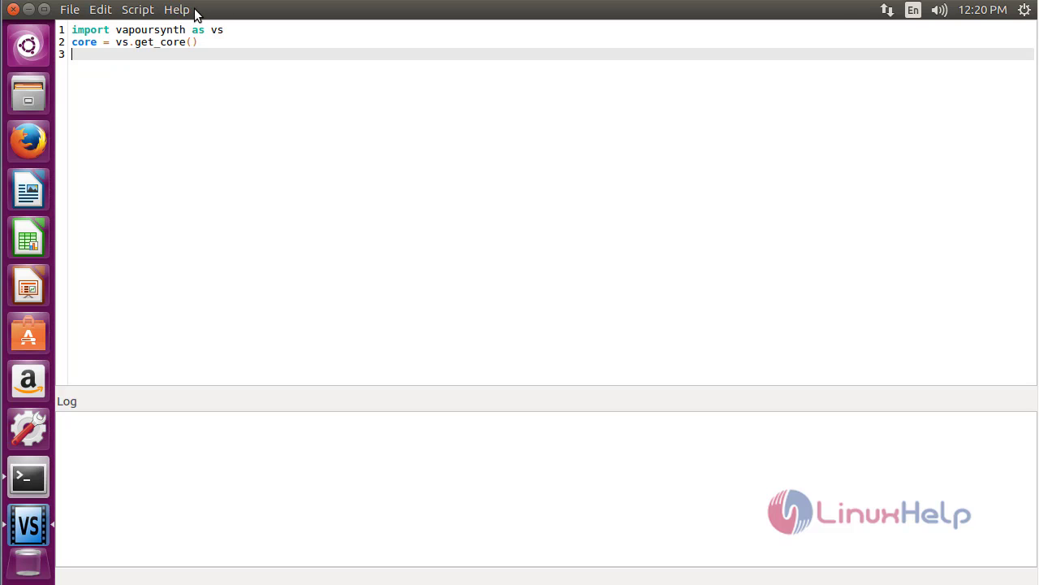
left_click(177, 10)
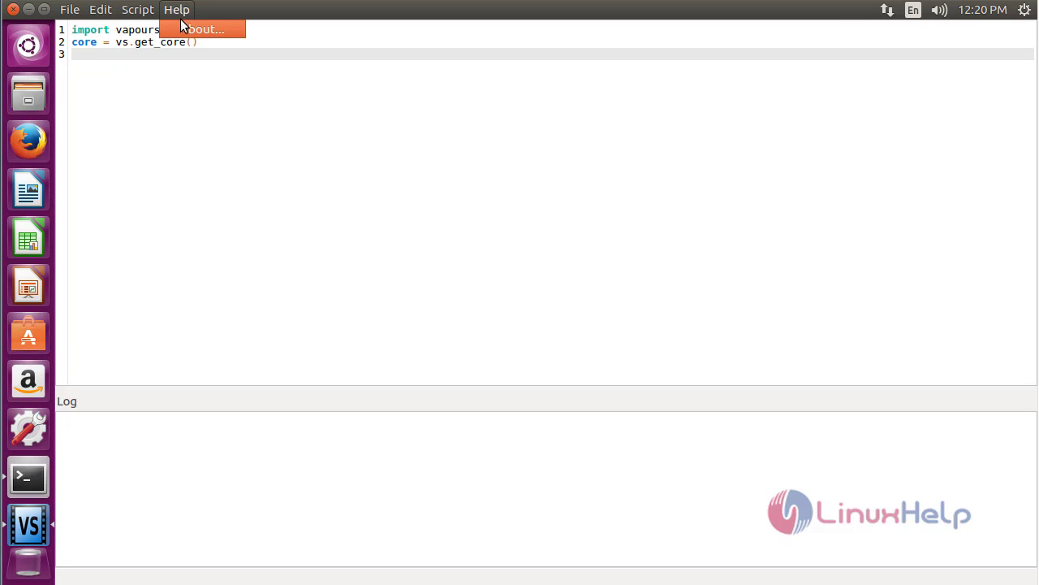
left_click(194, 29)
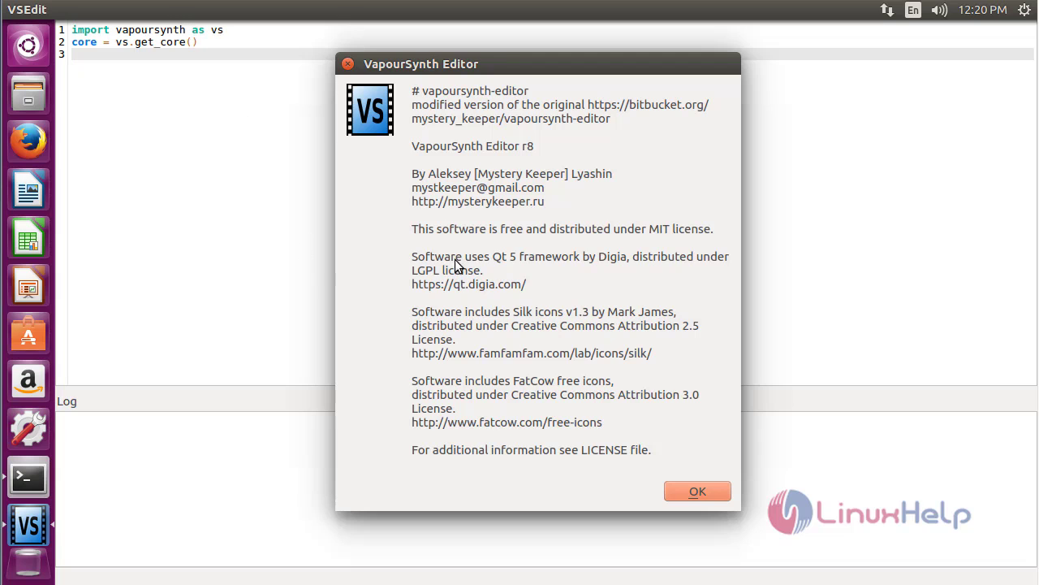
left_click(688, 494)
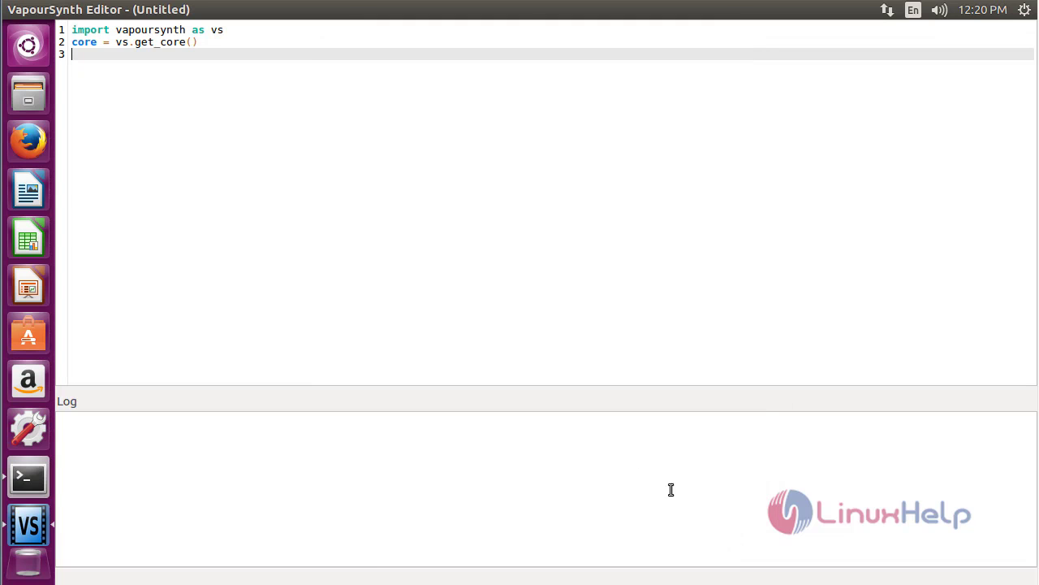
- Close the VapourSynth Editor window and clear the terminal to an empty prompt
left_click(12, 9)
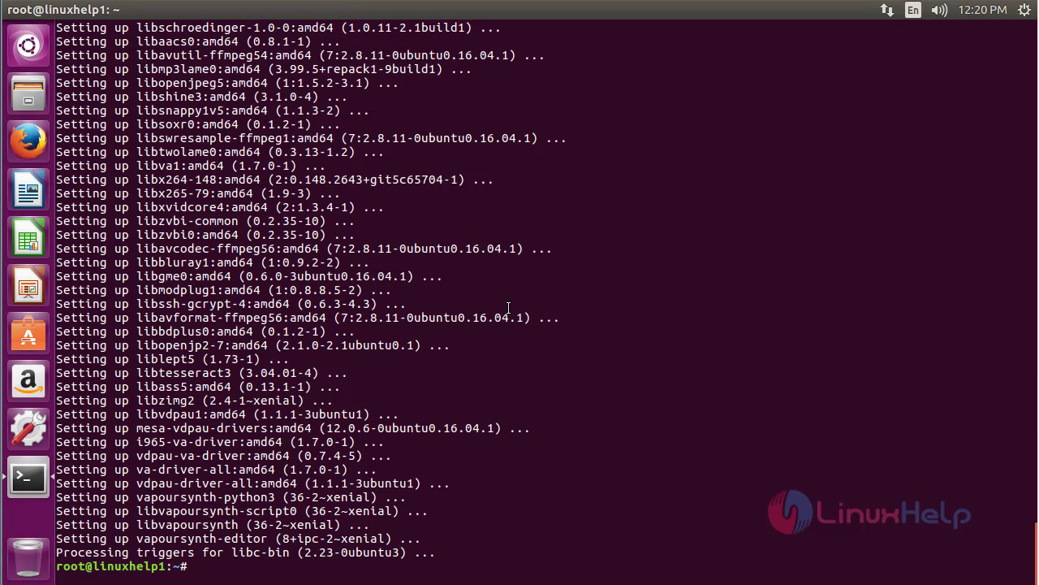
key("Return")
key("ctrl+l")
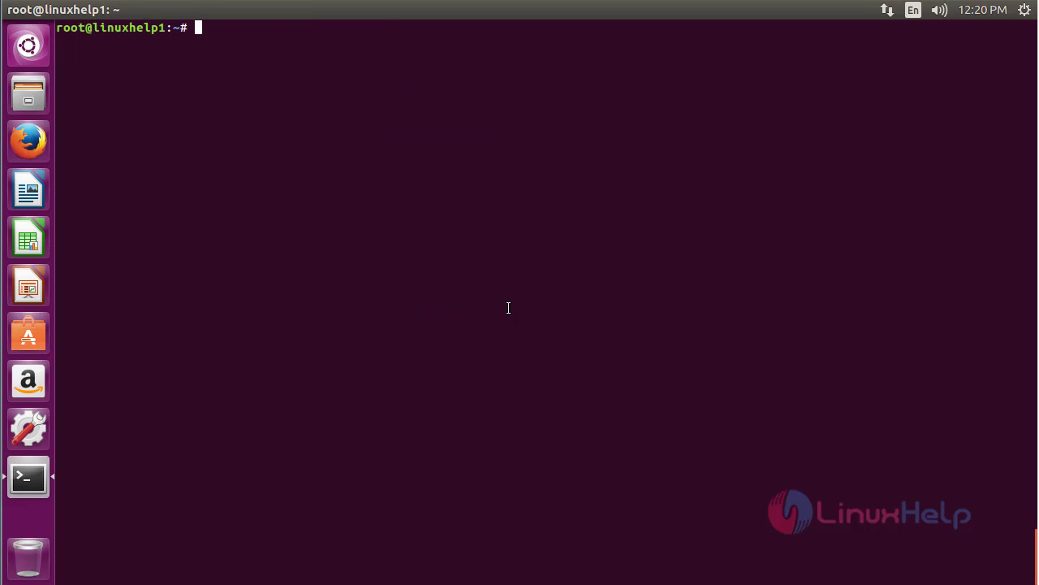
- Run 'apt-get remove vapoursynth-editor -y', then clear the screen
type("apt-get remove ")
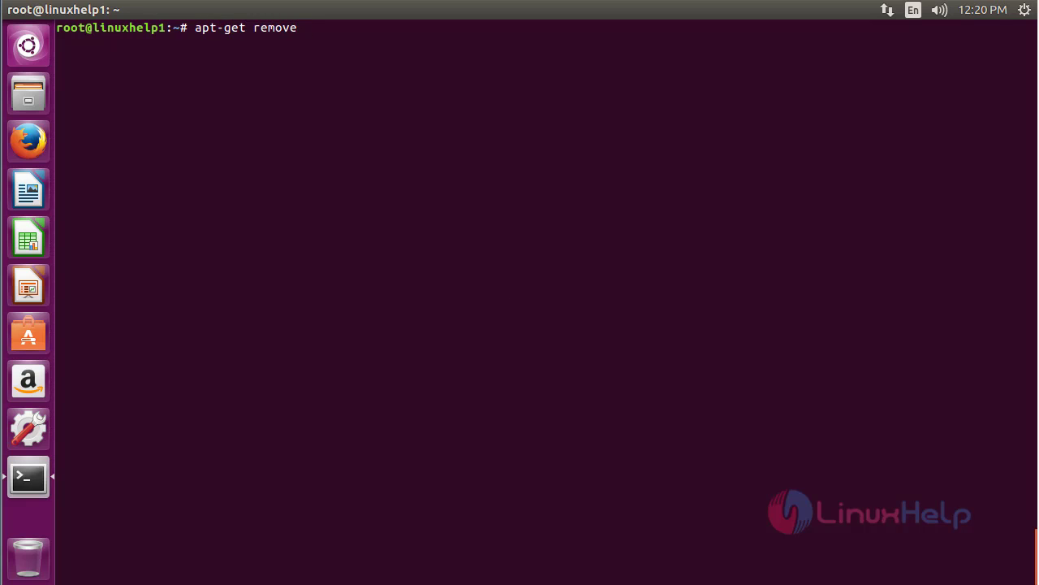
type("vapoursynth-edi")
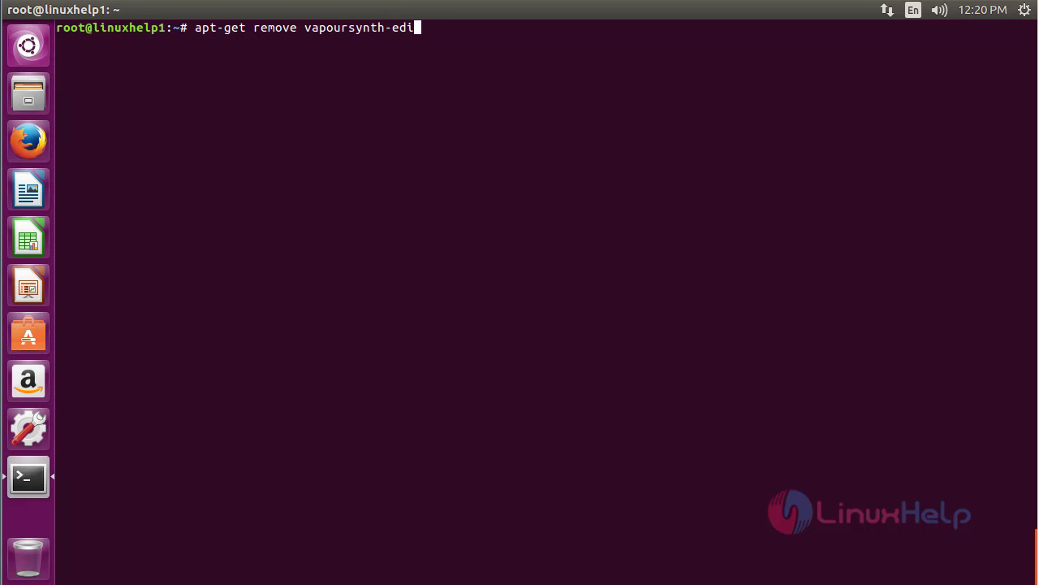
type("tor -y")
key("Return")
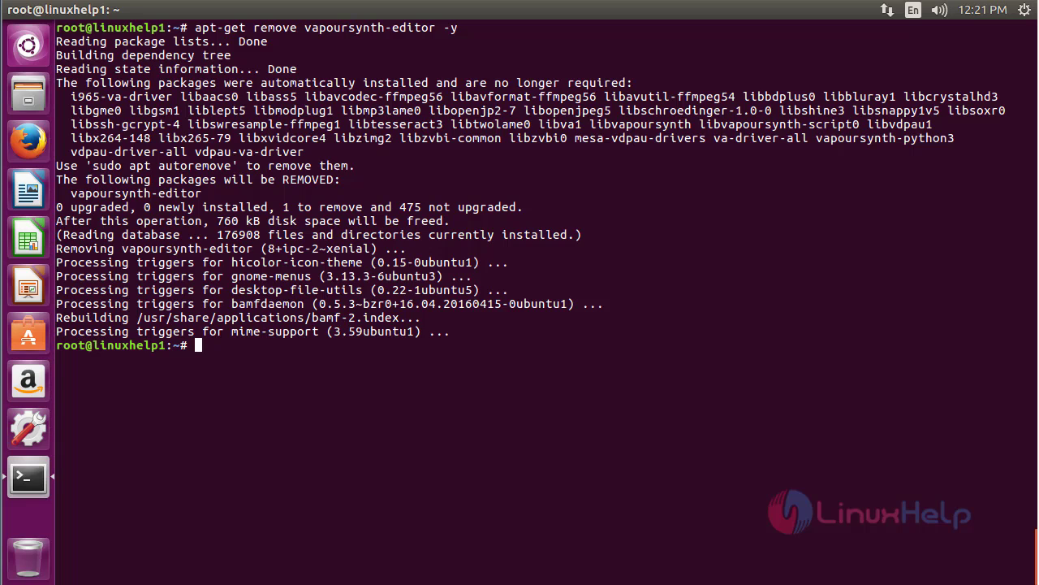
key("Return")
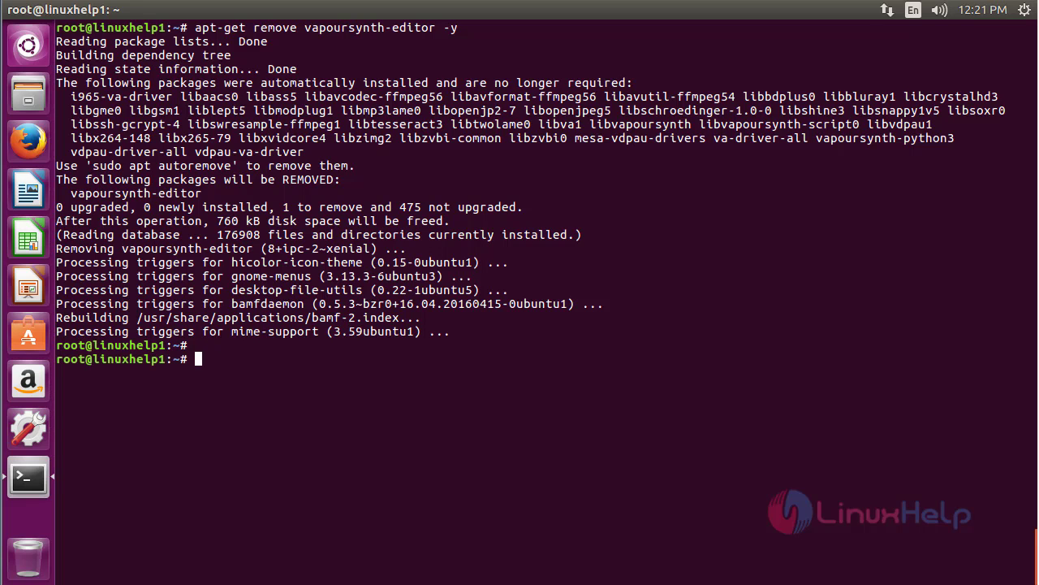
key("ctrl+l")
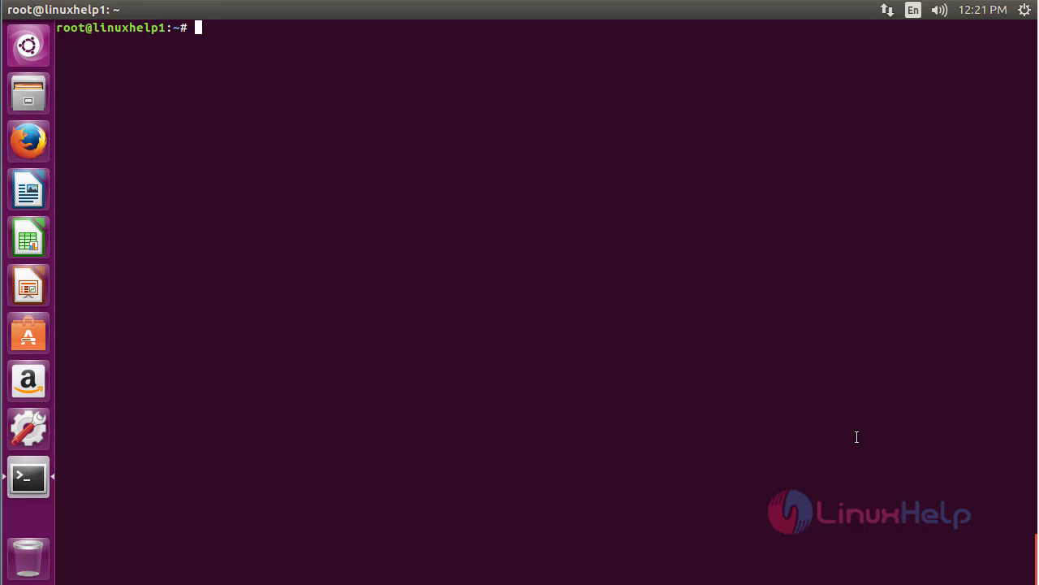